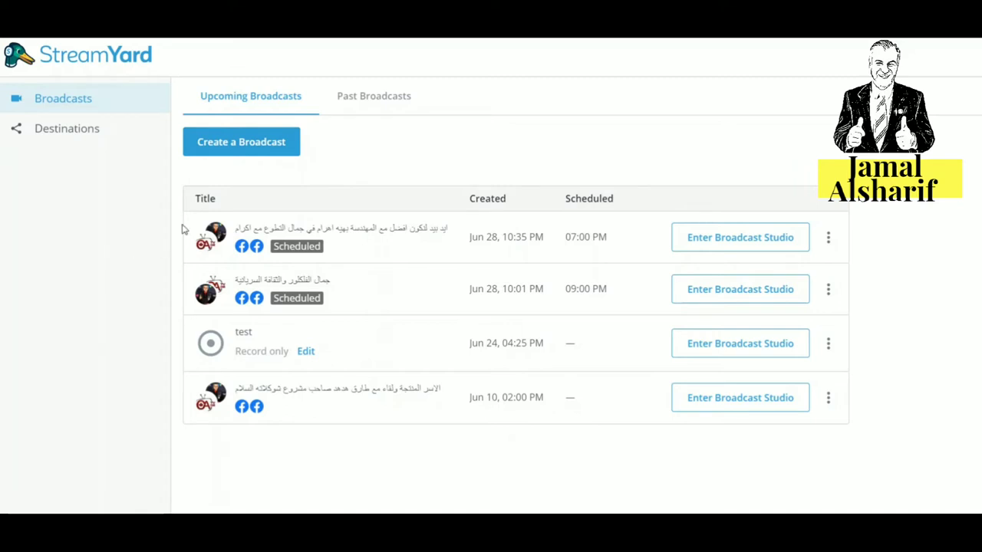
double_click(202, 197)
double_click(495, 198)
double_click(595, 197)
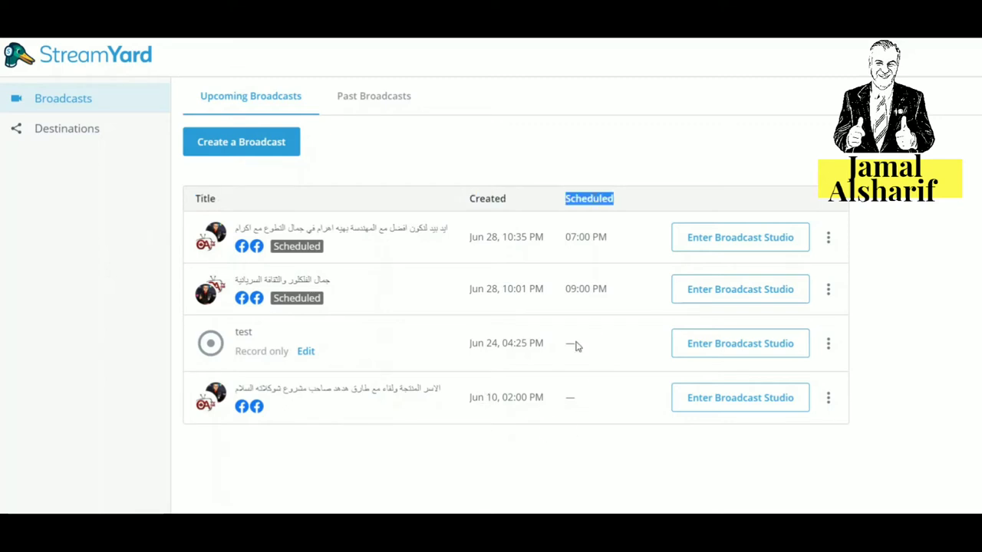
Step: Start a new broadcast with two Facebook destinations, the second account in the destination row and CanArTVLive
click(283, 146)
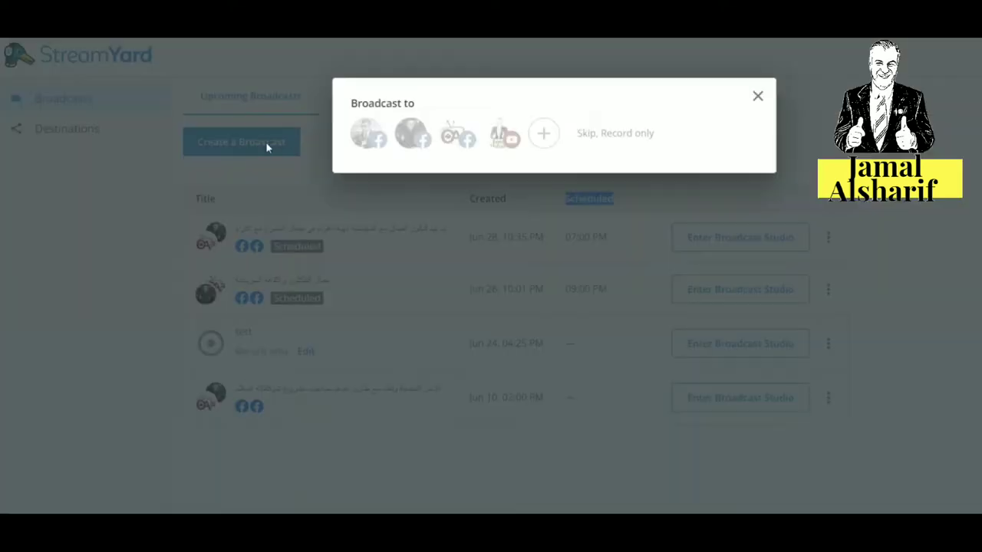
click(420, 138)
click(453, 136)
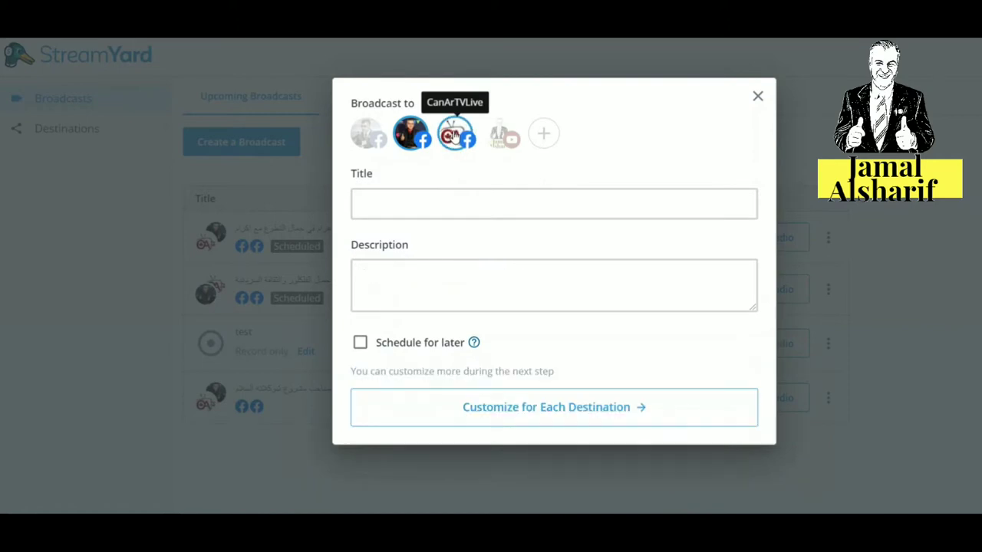
Step: Title the broadcast "تجربة الواحدة ضهرا" and enter "هذه عبارة عن تجربة فقط" as its description
click(439, 196)
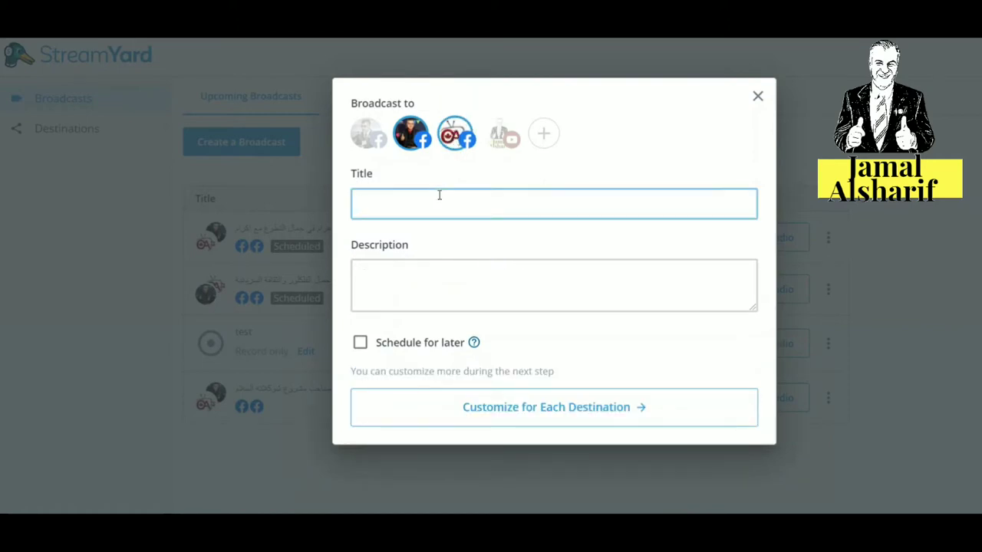
text(j[vfm)
text(ربة)
text( ال)
text(و)
text(احدة)
text( ص)
text(هرا)
click(436, 287)
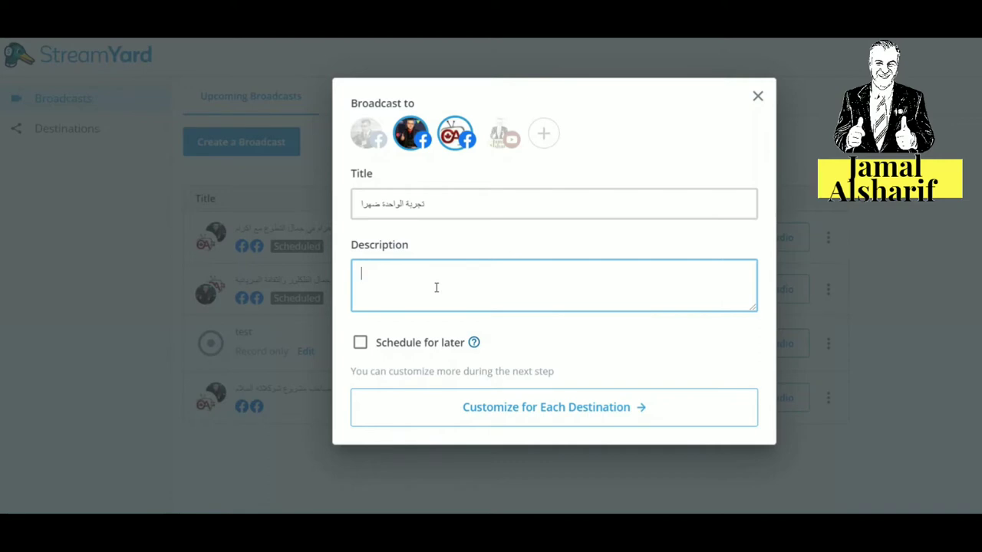
text(هذه عبارة عن تجربة فقط)
Step: Schedule the broadcast for later and upload the green "download" image as its thumbnail
click(410, 343)
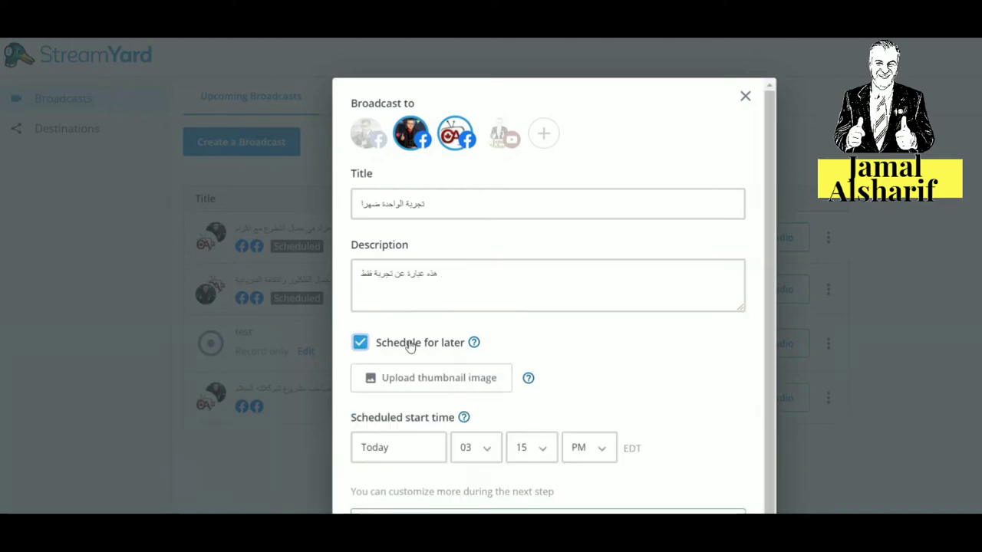
click(434, 381)
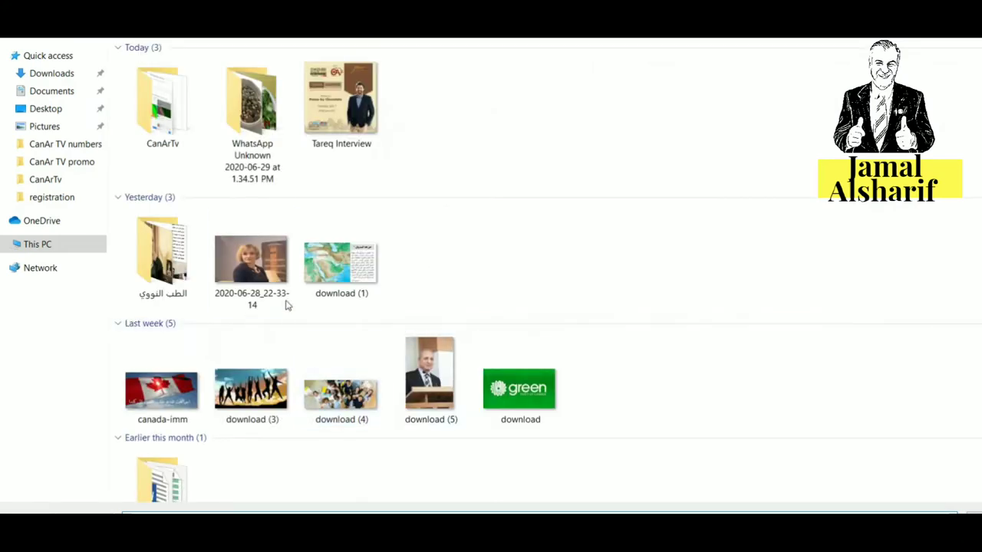
double_click(524, 399)
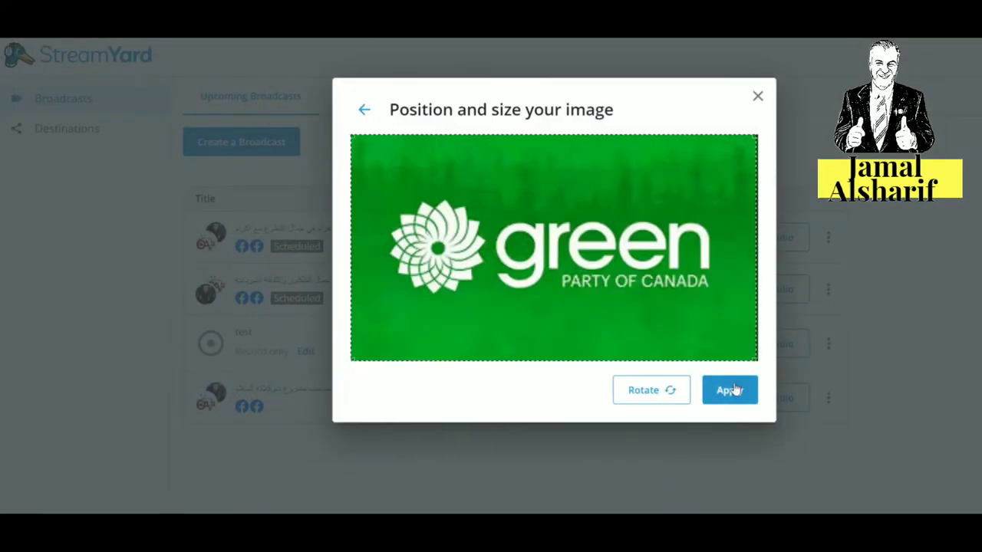
click(734, 391)
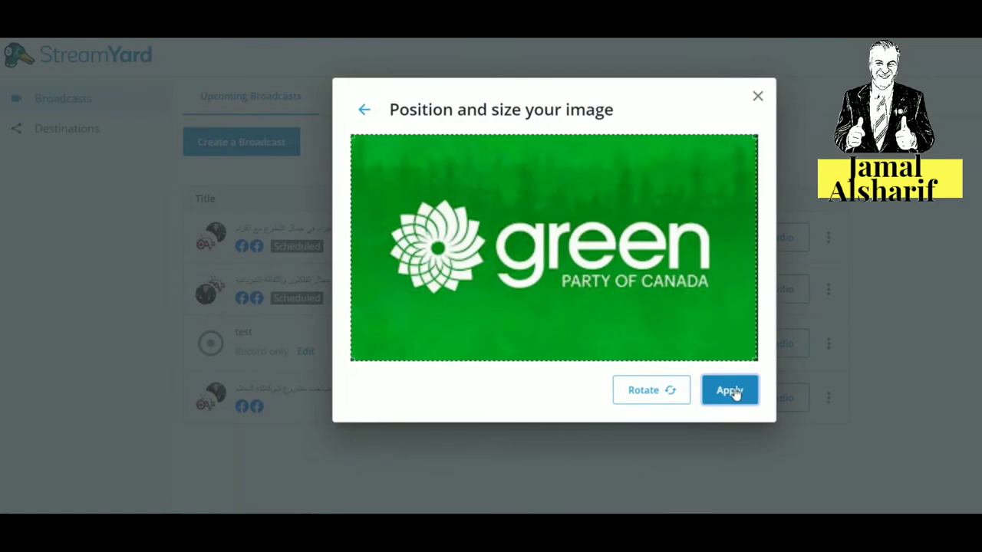
Step: Try July 31, 2020 as the scheduled start date, and replace it with July 2, 2020
click(393, 462)
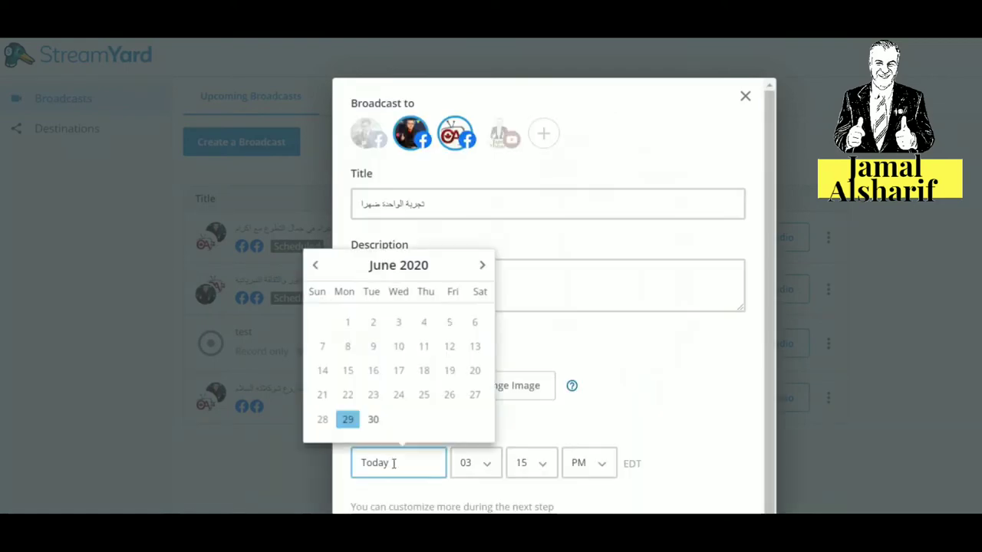
click(484, 265)
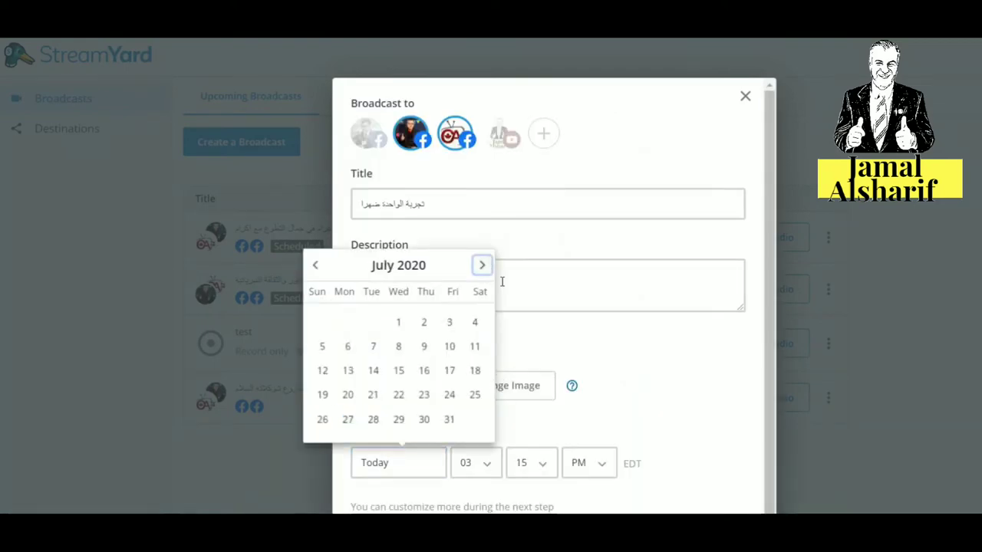
click(450, 421)
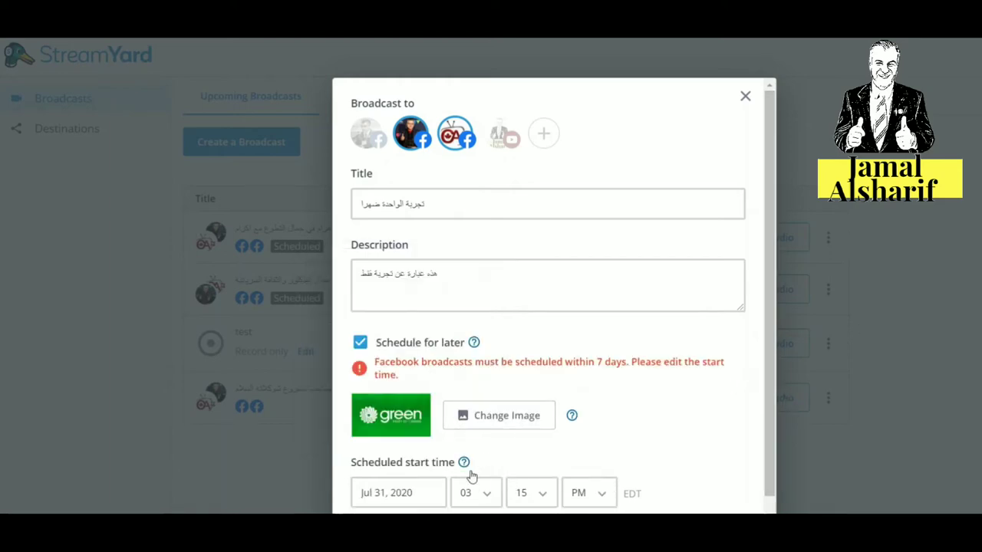
click(411, 499)
click(421, 359)
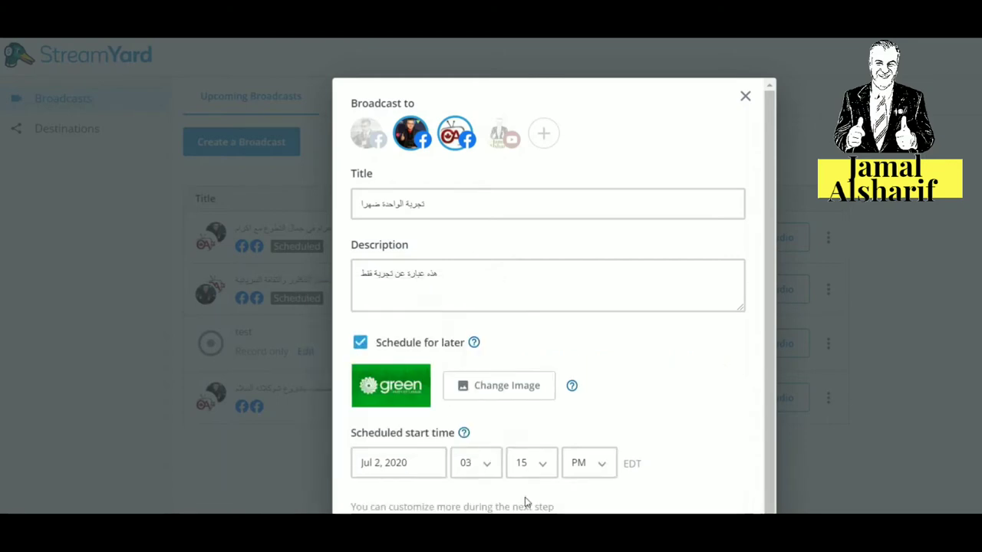
click(488, 468)
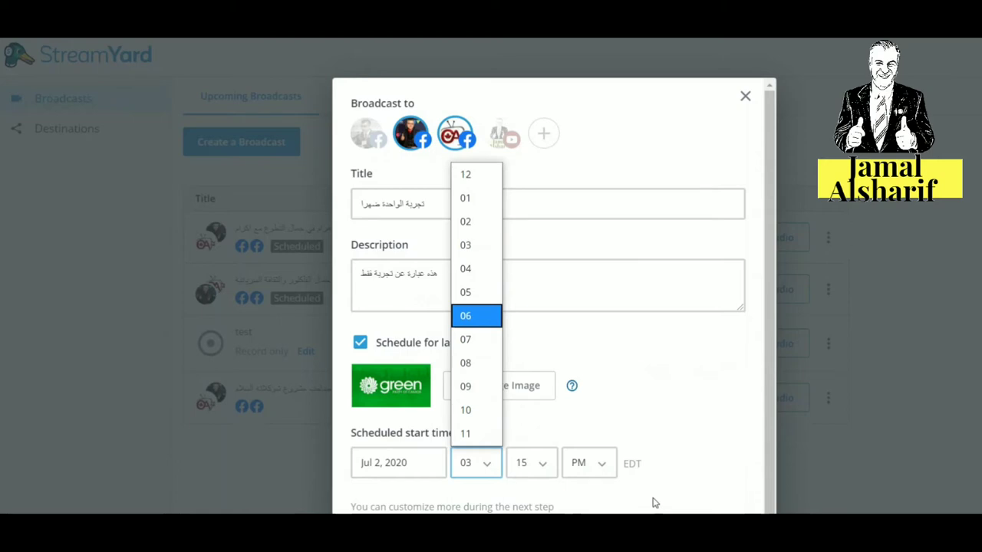
click(580, 469)
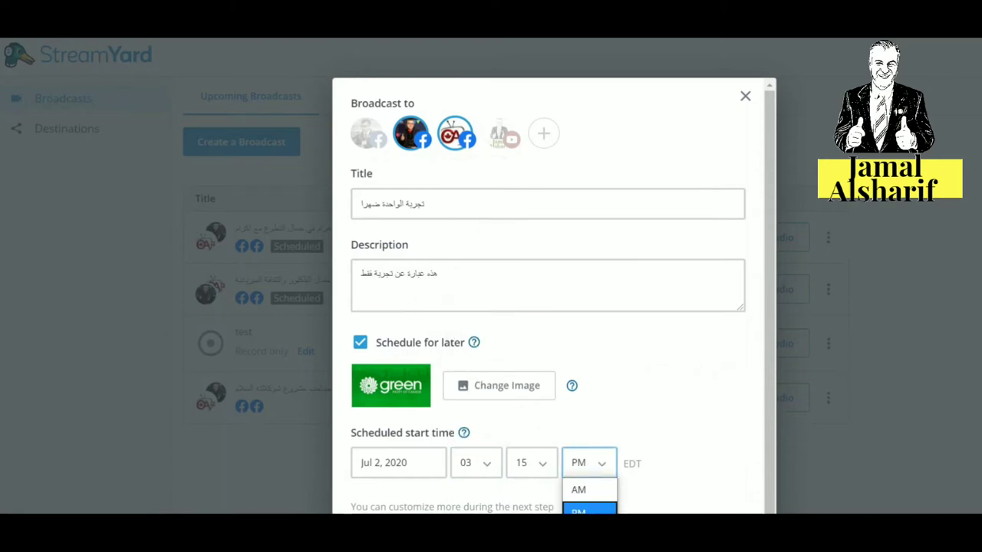
click(796, 427)
click(796, 427)
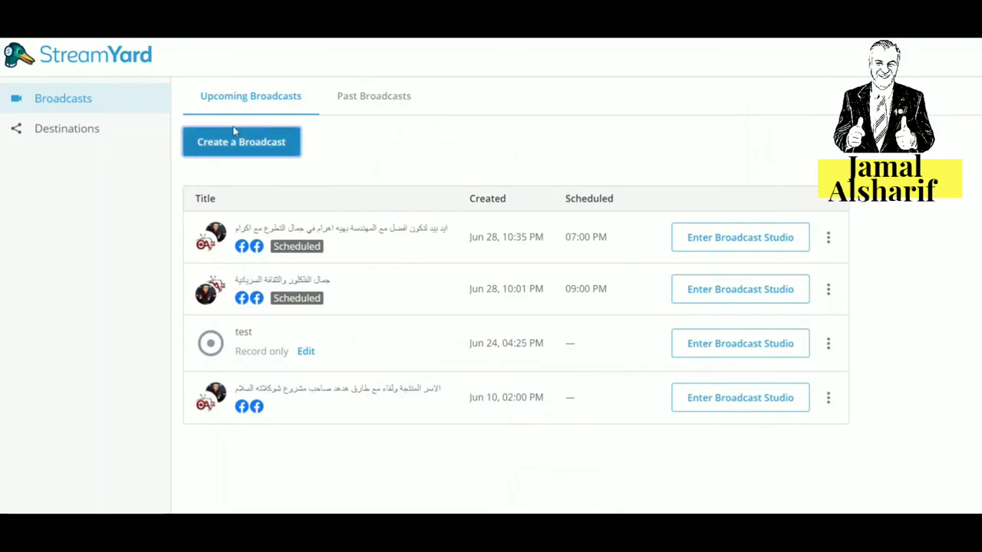
click(243, 143)
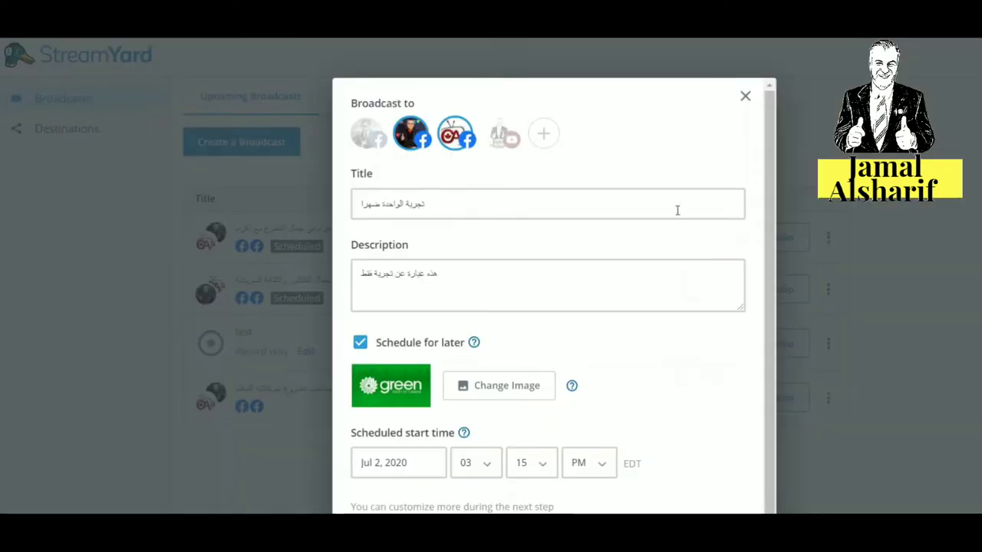
Step: Proceed to customizing the broadcast for each destination, and close and reopen the broadcast draft
scroll(771, 464, down, 1)
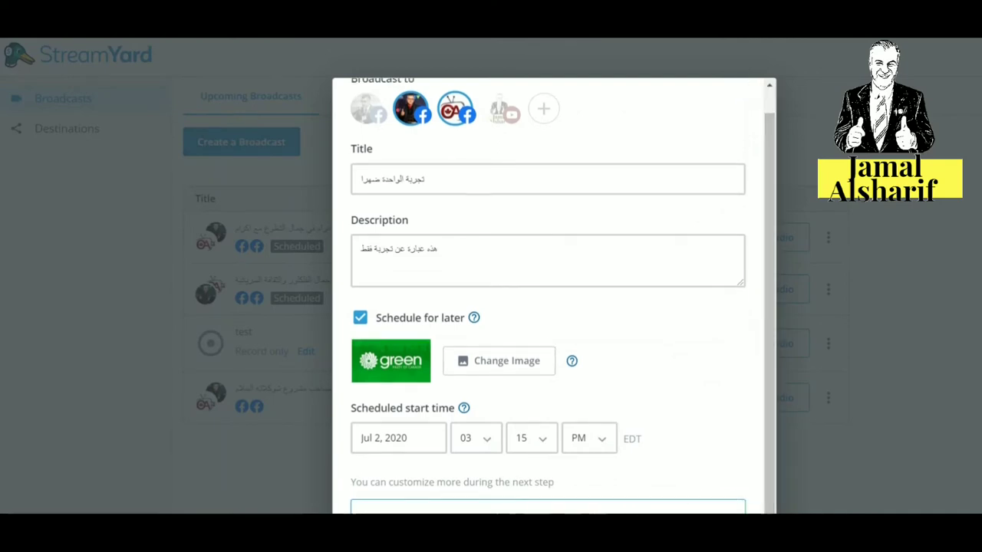
click(602, 506)
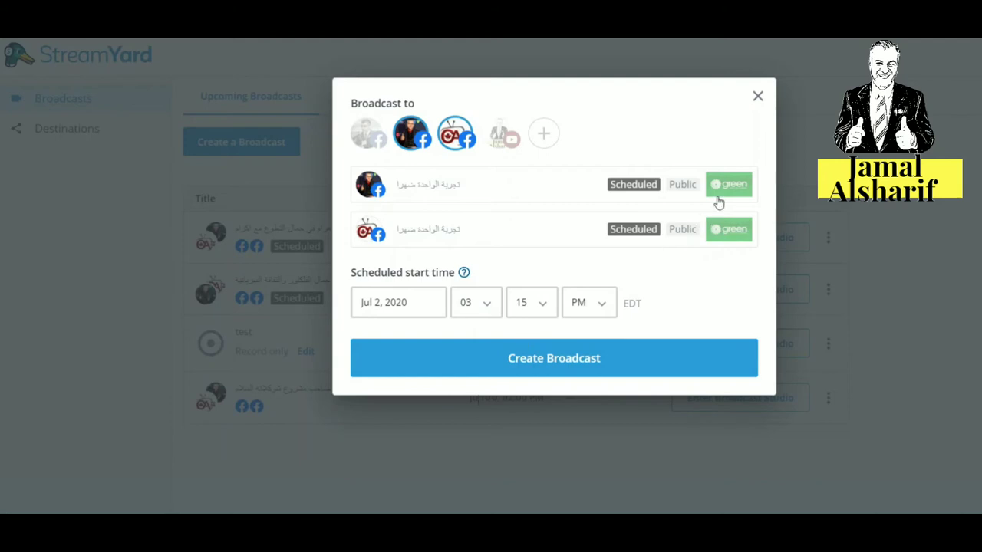
click(757, 96)
click(263, 142)
Step: Turn off Schedule for later for both Facebook destinations of the broadcast
click(644, 196)
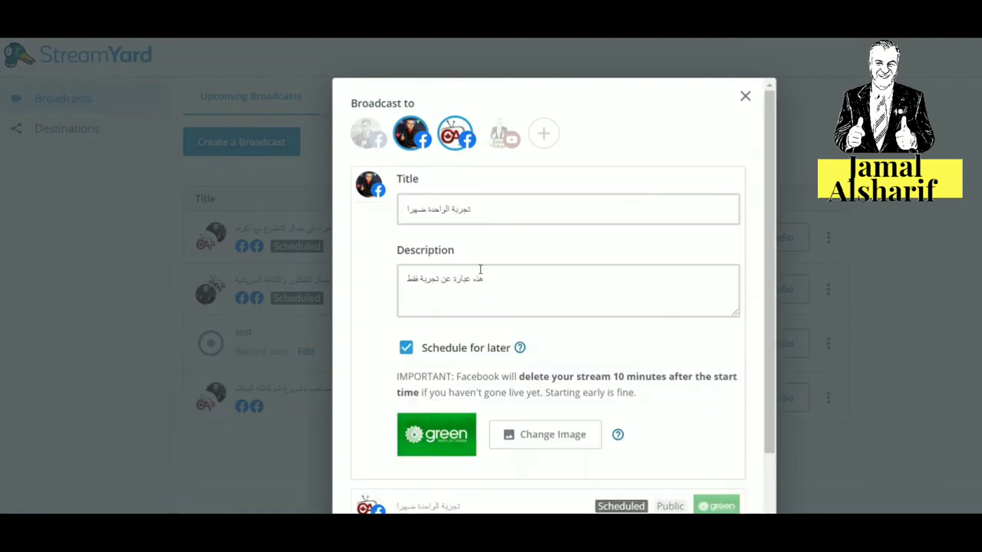
click(427, 351)
scroll(771, 383, down, 1)
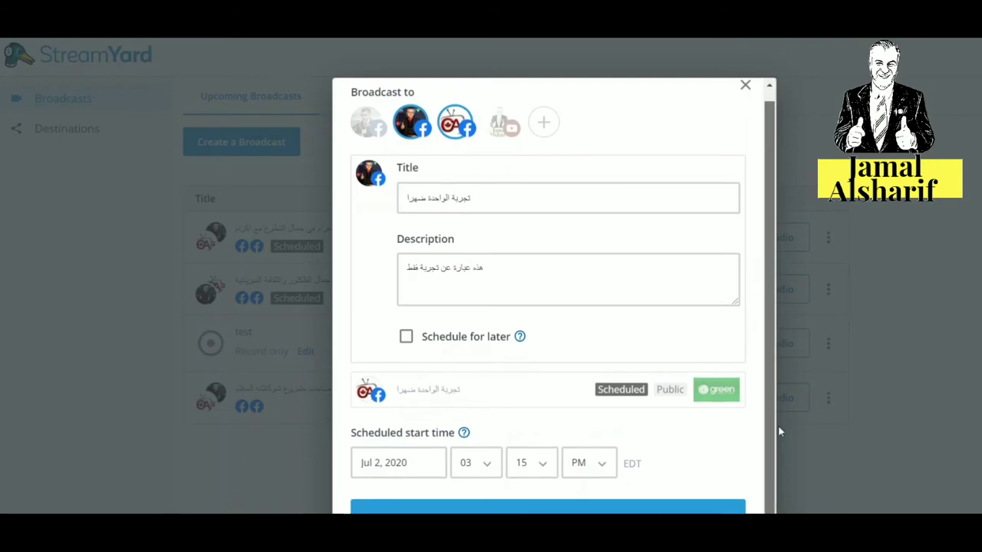
click(570, 394)
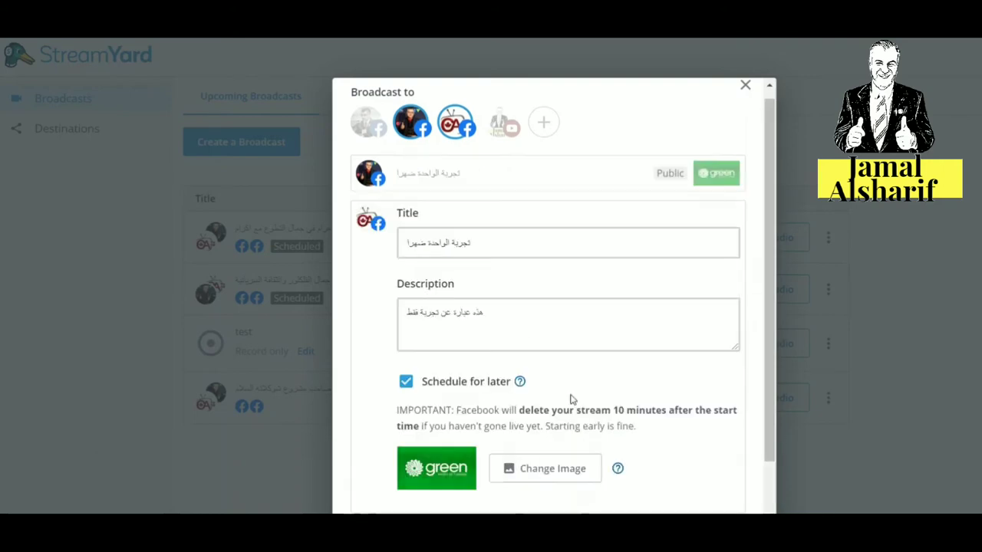
click(448, 381)
Step: Create the broadcast and return from the camera and mic check to the broadcasts list
click(550, 455)
click(550, 454)
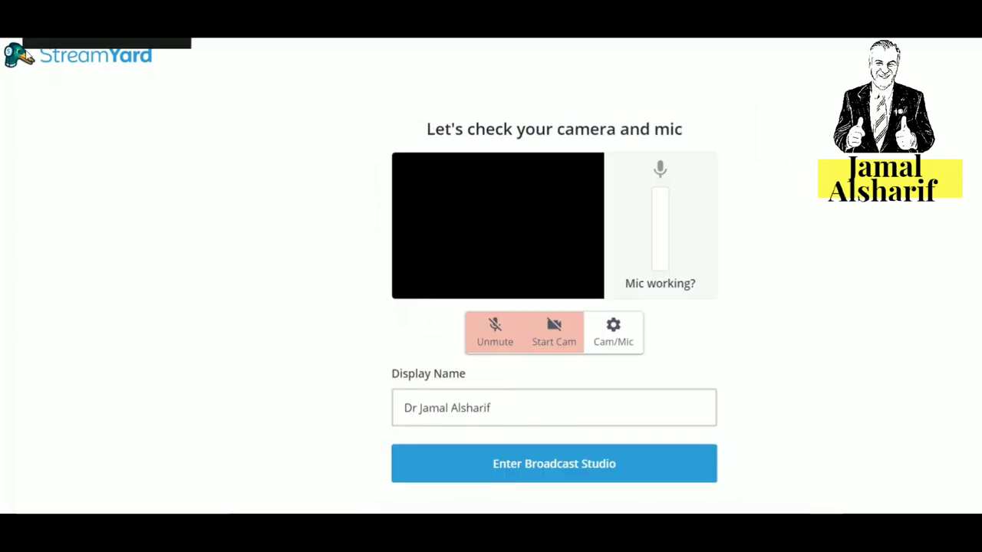
click(19, 58)
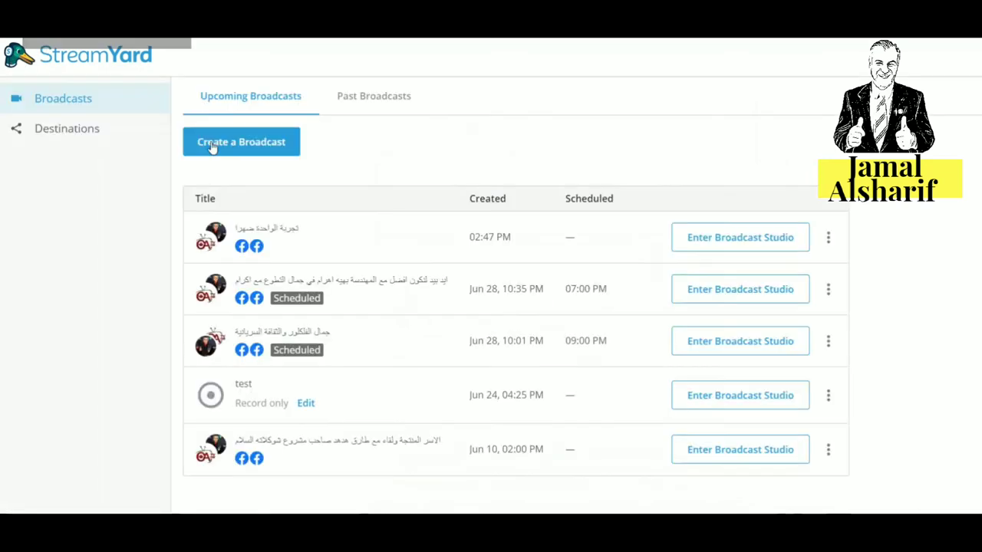
Step: Open the "تجربة الواحدة ضهرا" broadcast for editing, review its CanArTVLive title and description, and close it without saving
click(826, 240)
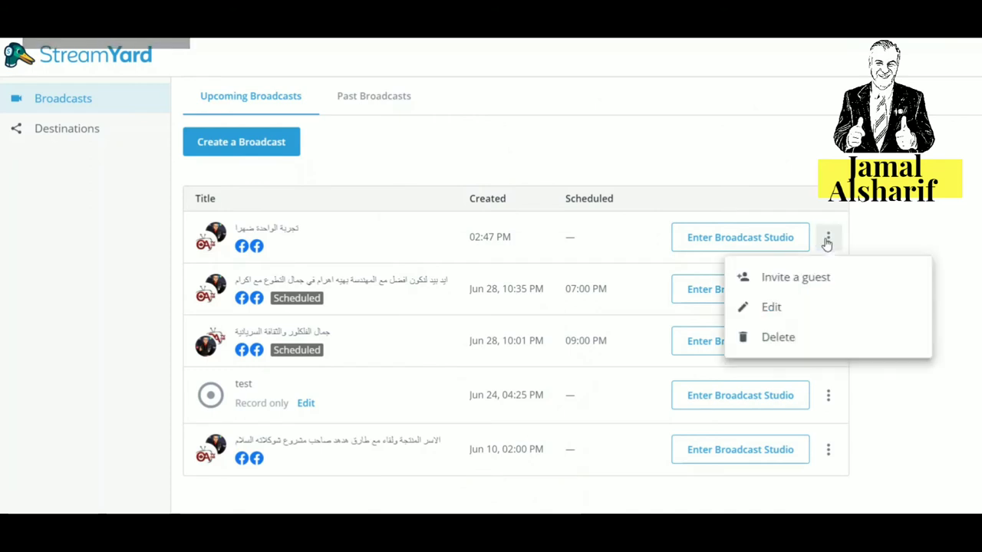
click(782, 300)
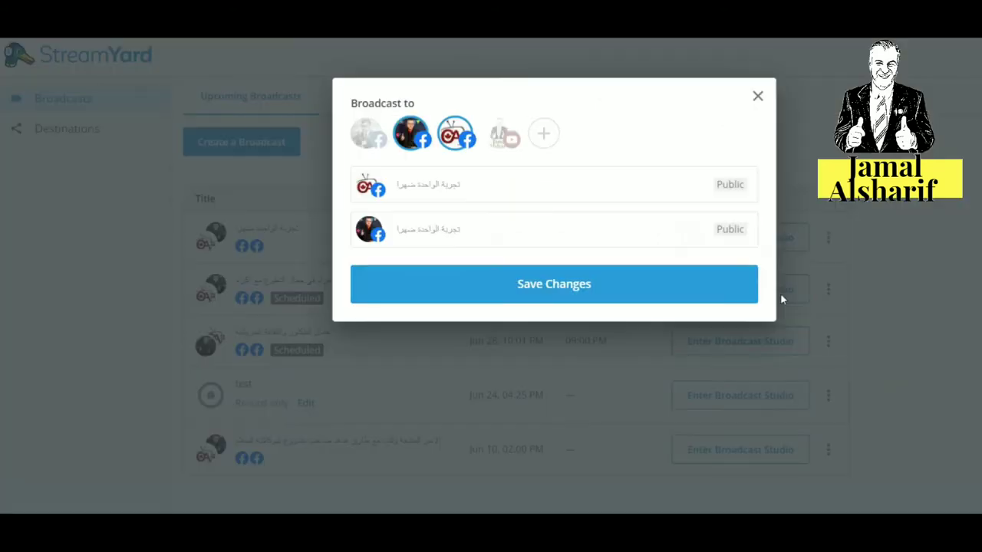
click(436, 188)
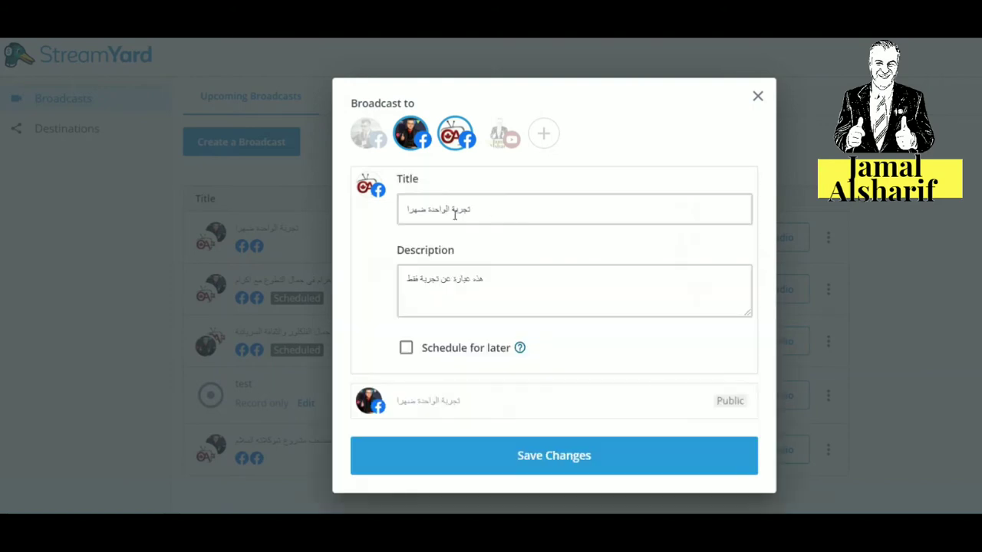
drag(442, 207, 446, 208)
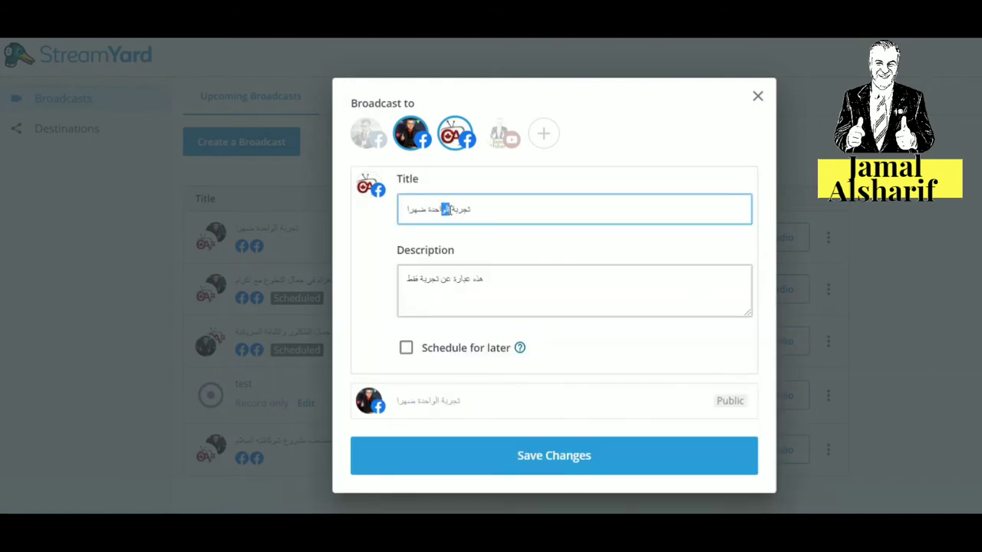
click(757, 95)
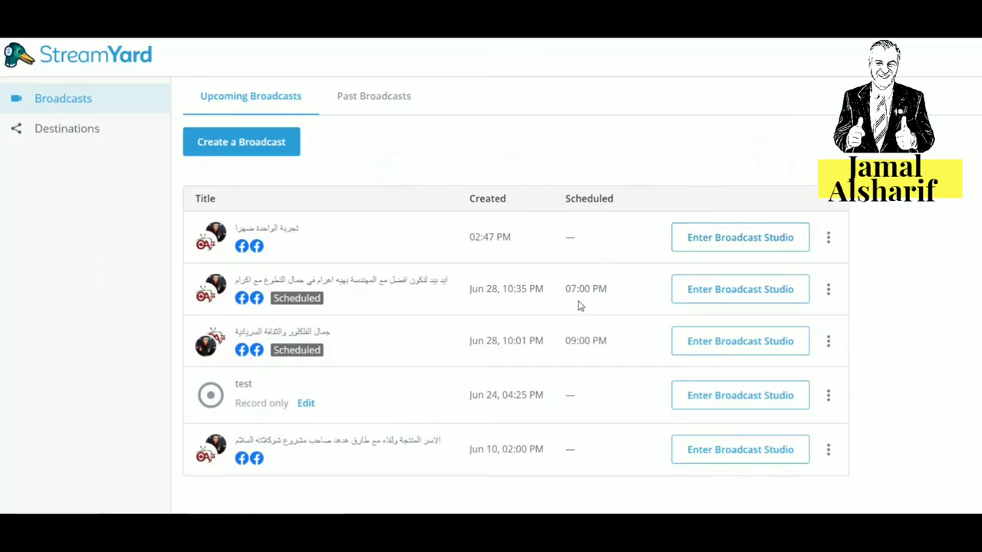
Step: Copy the guest invitation link of the "تجربة الواحدة ضهرا" broadcast and close the invitation dialog
click(832, 241)
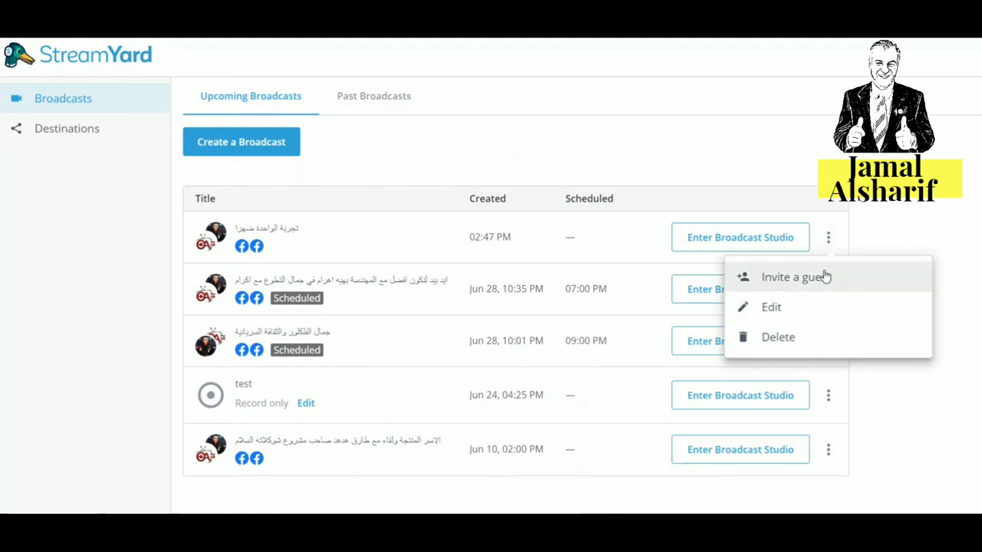
click(825, 277)
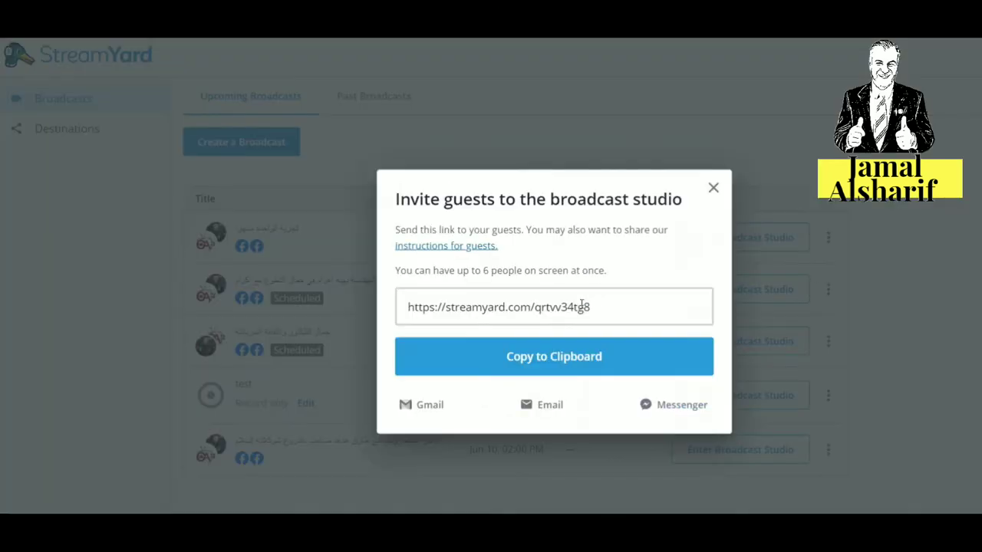
drag(611, 297, 399, 303)
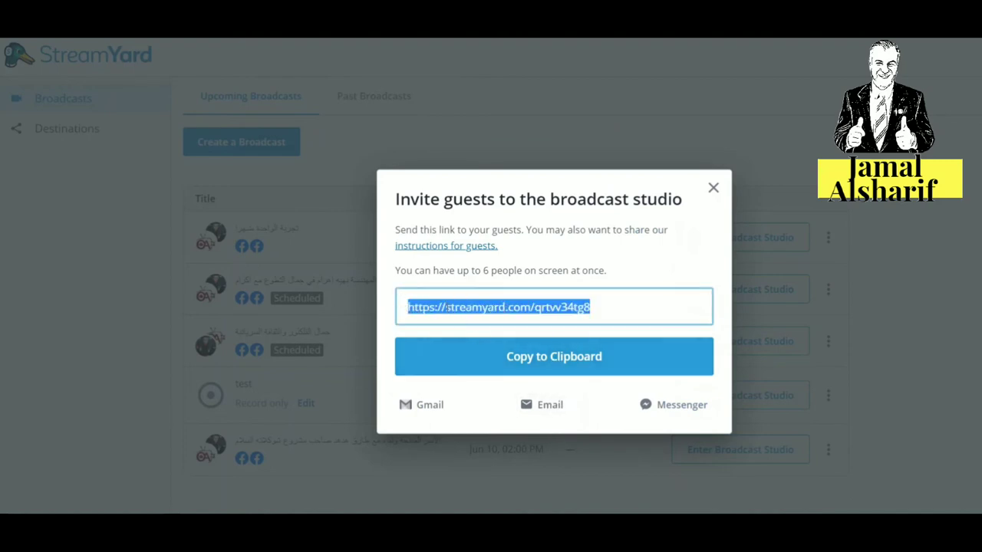
click(508, 366)
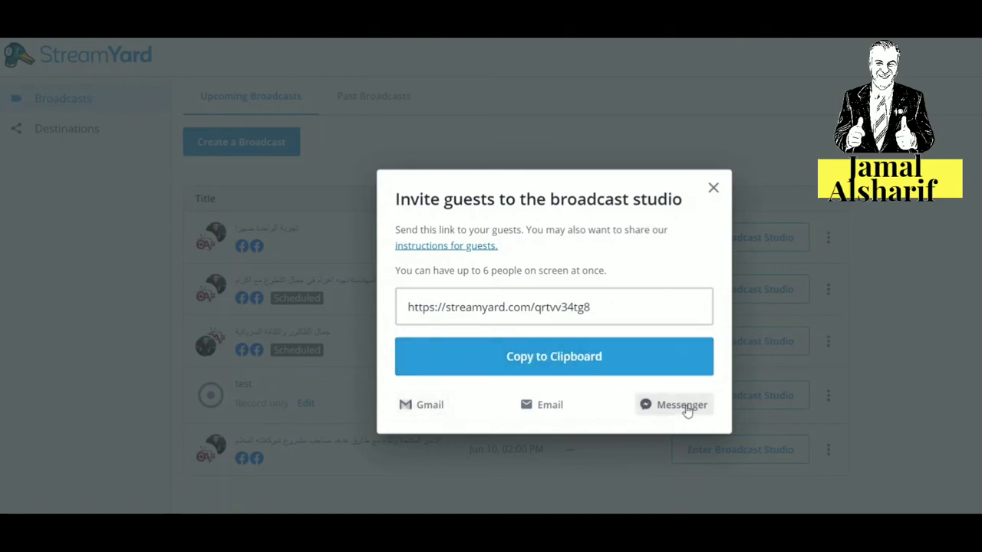
click(714, 190)
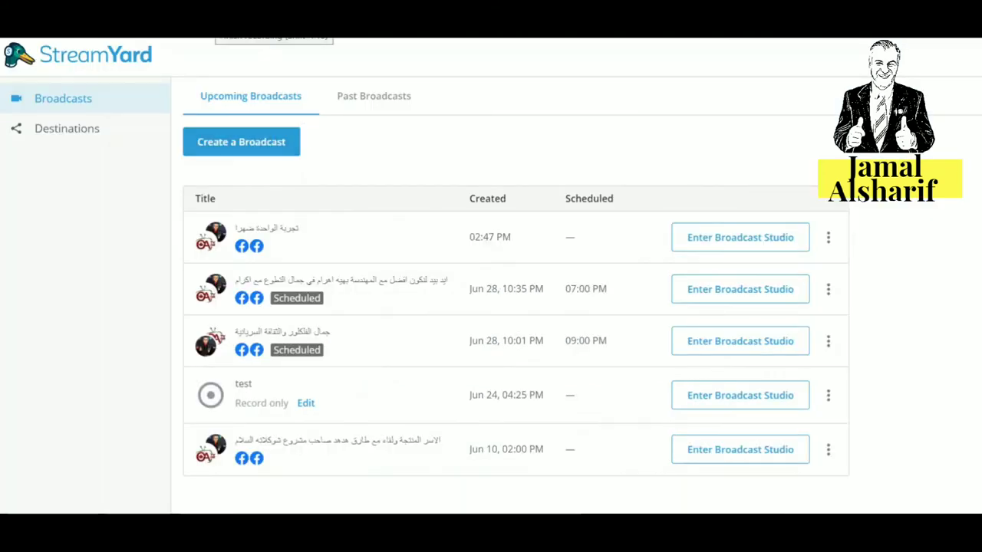
Step: Delete the "تجربة الواحدة ضهرا" broadcast from both of its Facebook destinations
click(827, 241)
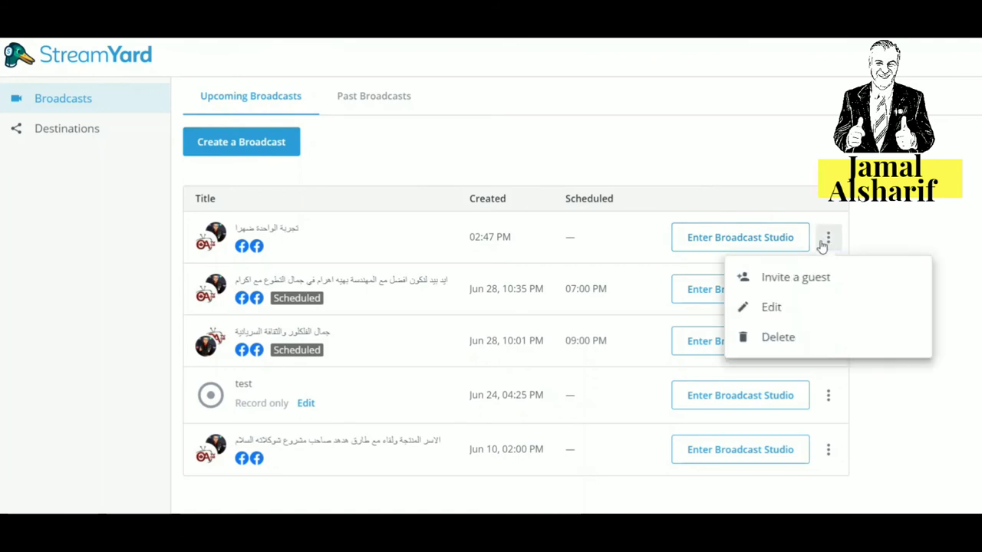
click(778, 338)
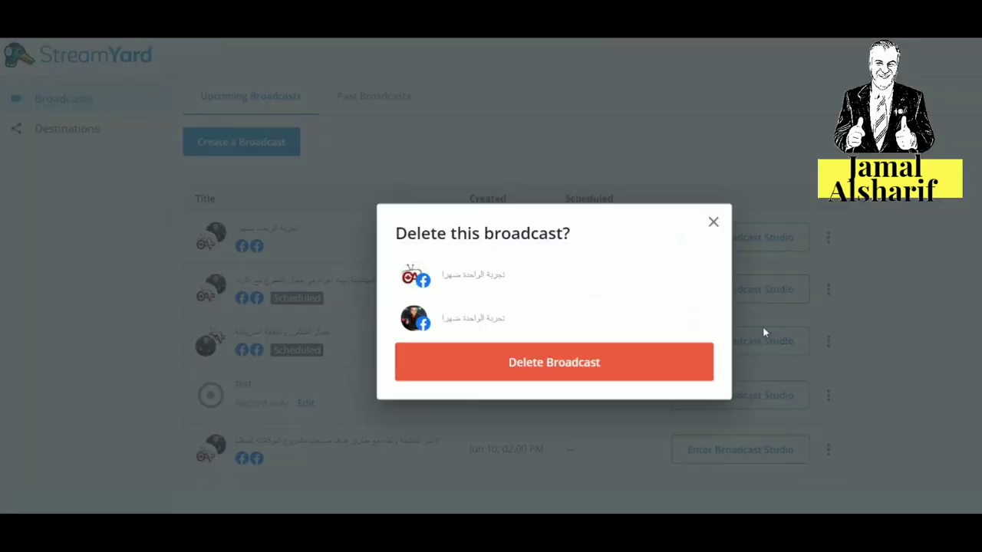
click(572, 357)
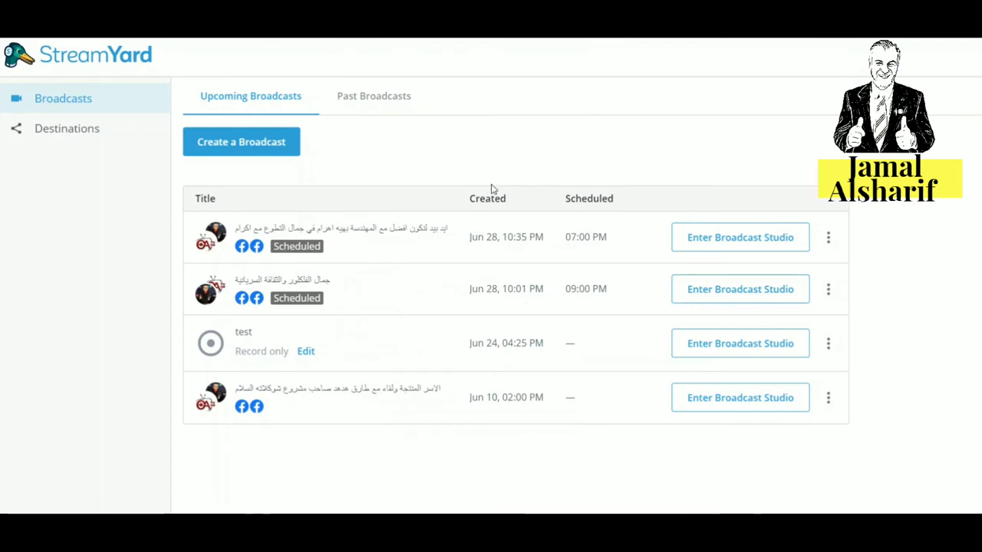
click(281, 144)
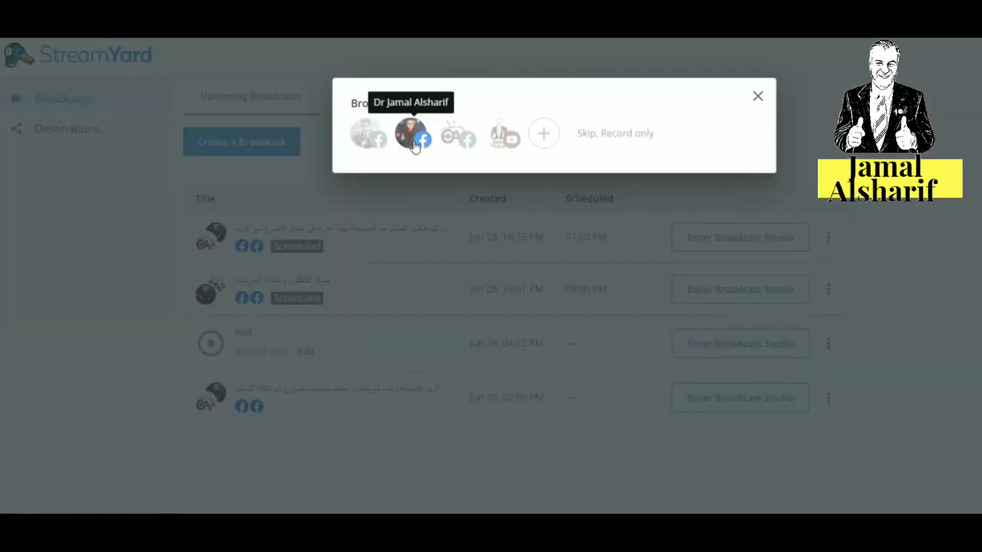
click(411, 133)
click(456, 132)
click(442, 192)
text(يديبيا)
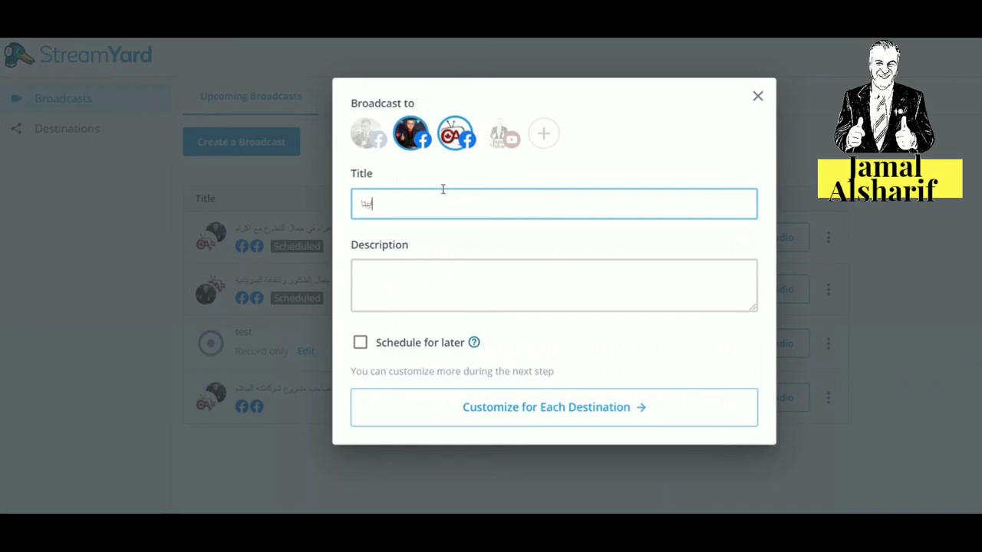
click(428, 265)
text(بيديب)
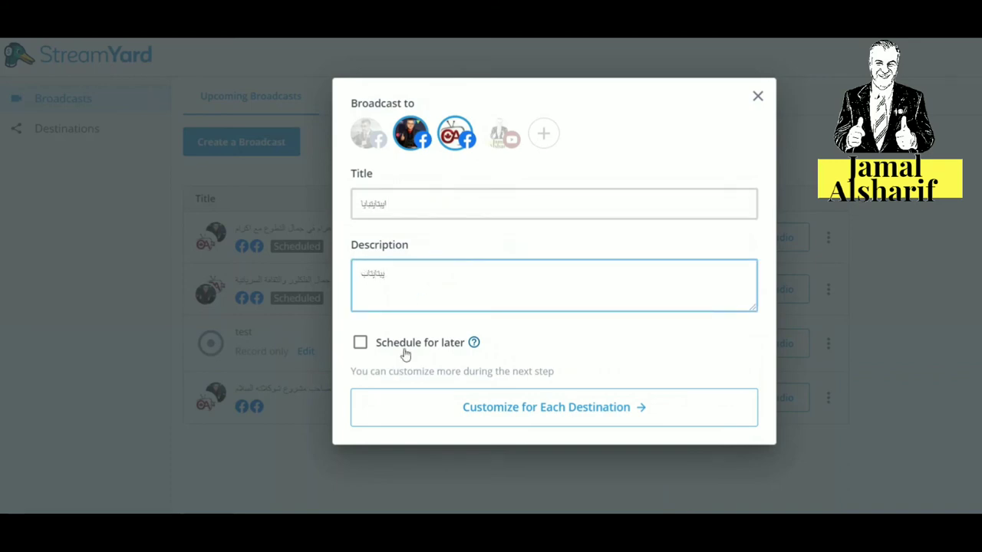
click(571, 411)
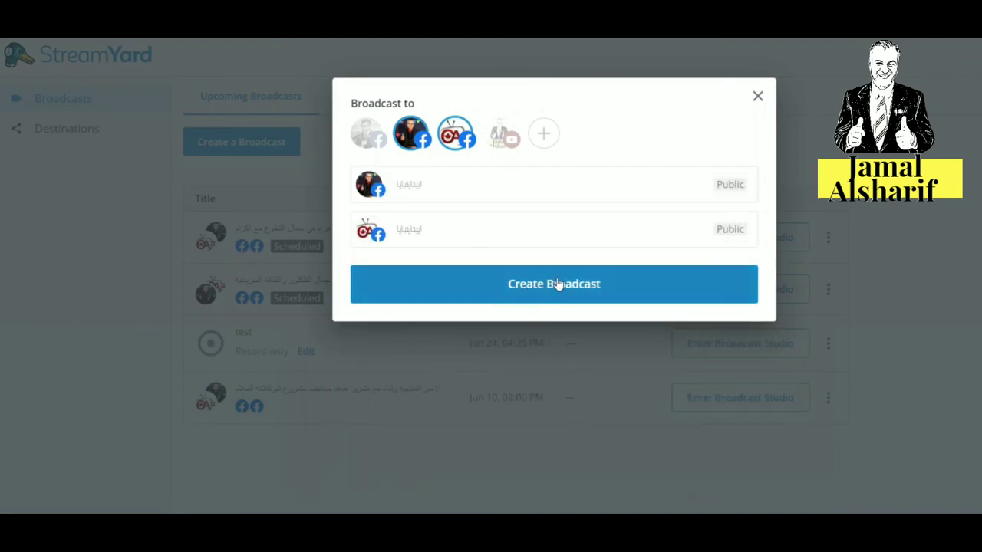
click(756, 96)
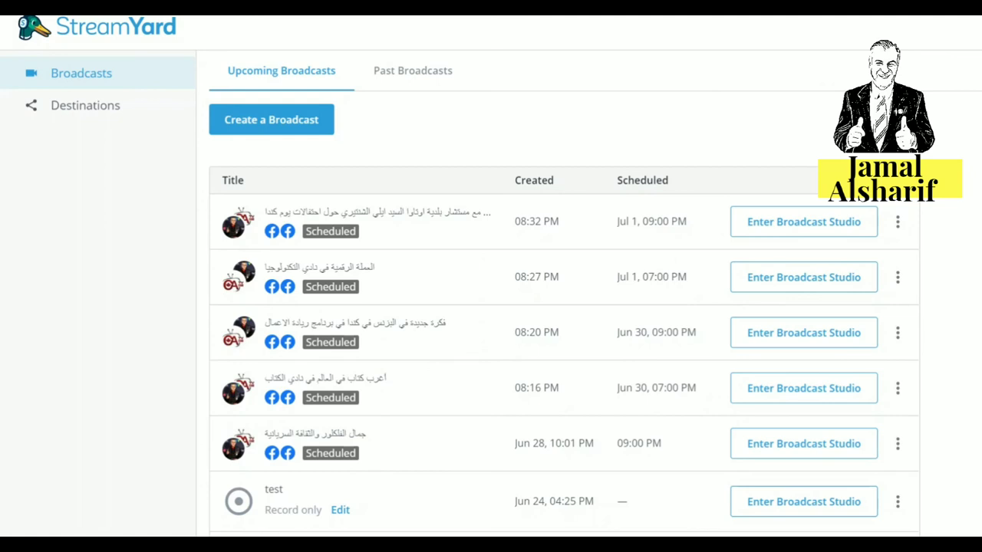
Step: Edit the broadcast scheduled for Jul 1, 09:00 PM, replacing the corrupted characters in its CanArTVLive title with "ر" to complete "مستشار", and save
click(899, 227)
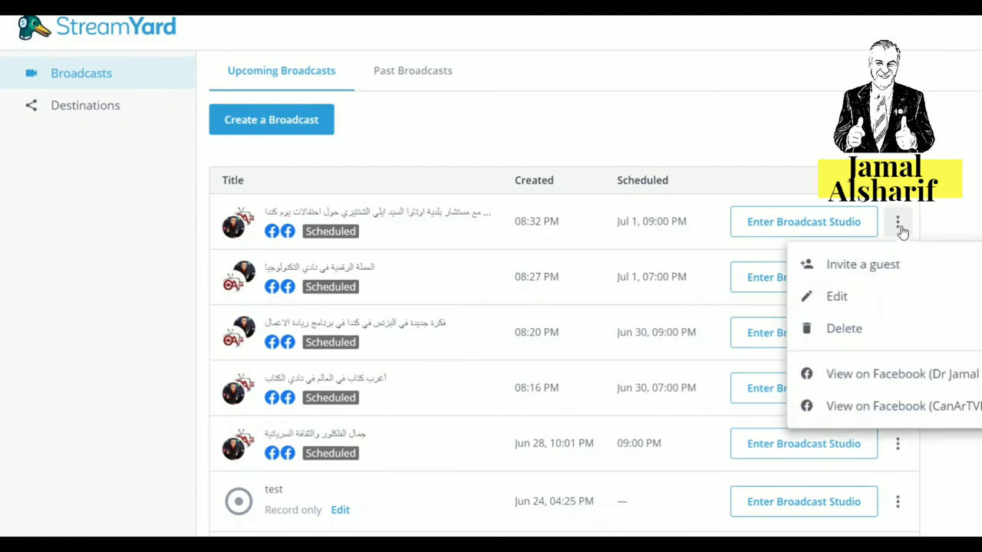
click(858, 298)
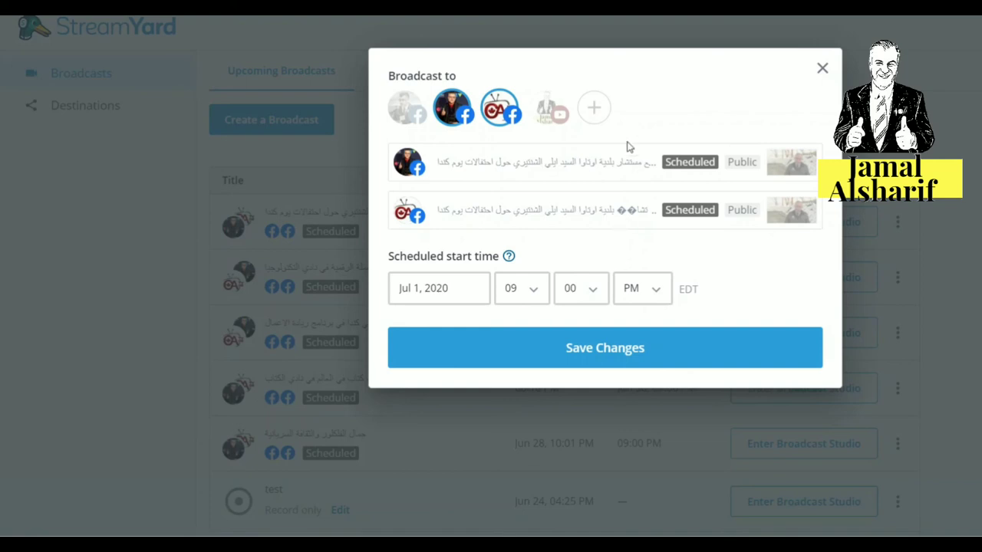
click(642, 218)
click(633, 232)
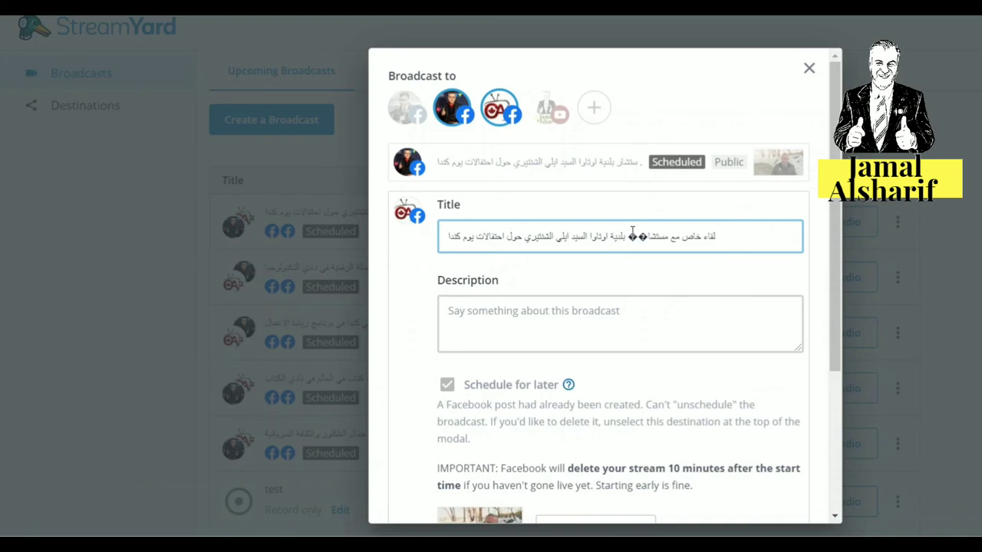
key(BackSpace)
key(BackSpace)
key(BackSpace)
key(BackSpace)
text(ر)
scroll(834, 402, down, 3)
click(714, 481)
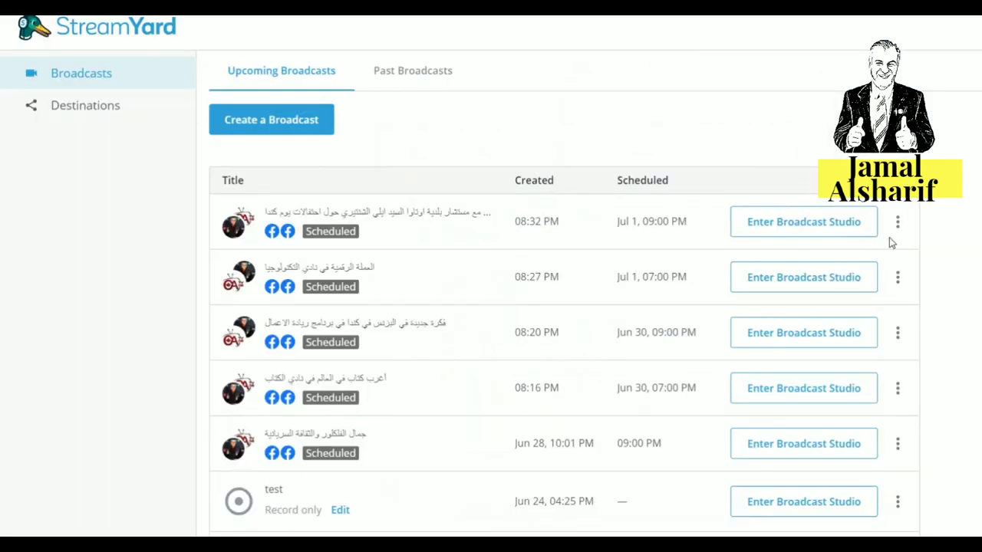
Step: Remove the two corrupted characters after "كندا" in the CanArTVLive title of the Jul 1, 09:00 PM broadcast and save the changes
click(898, 227)
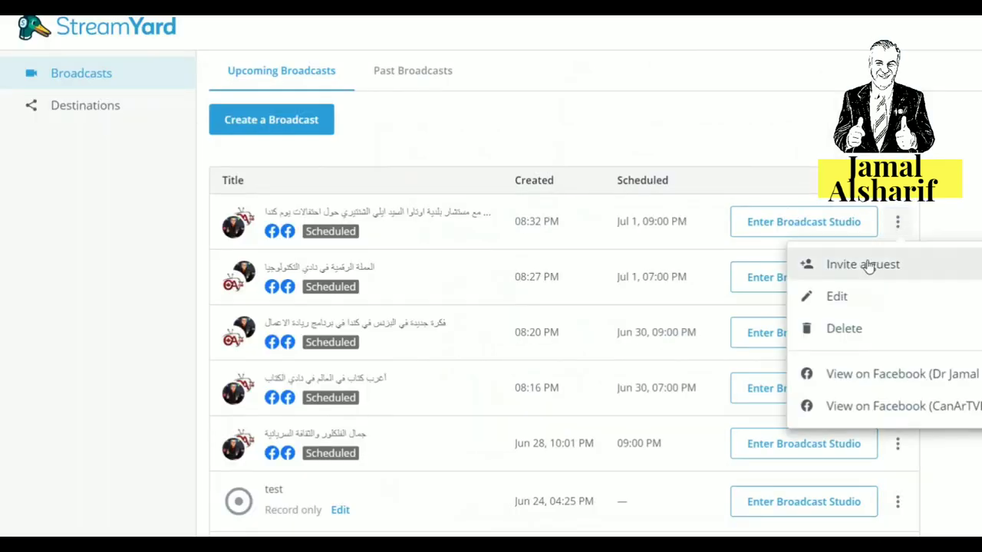
click(852, 295)
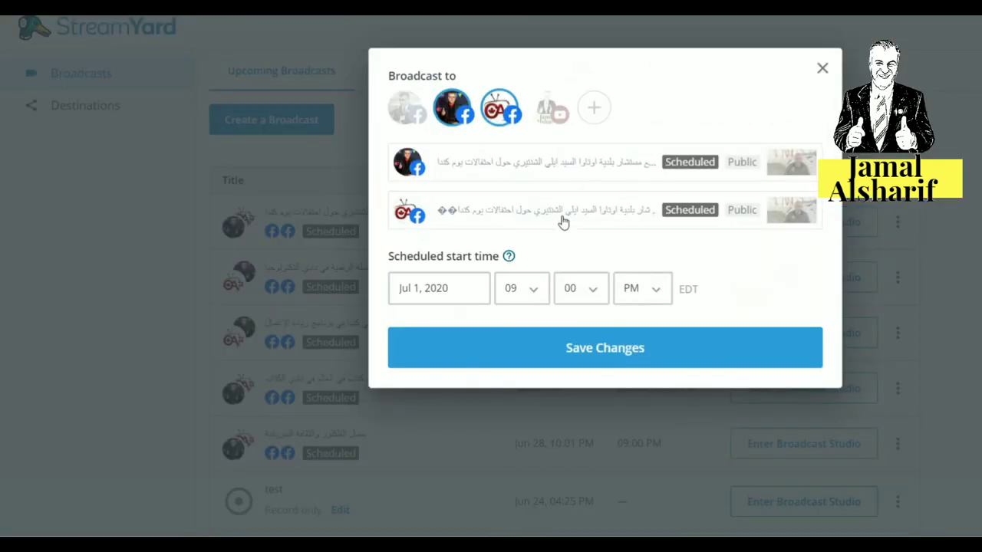
click(483, 213)
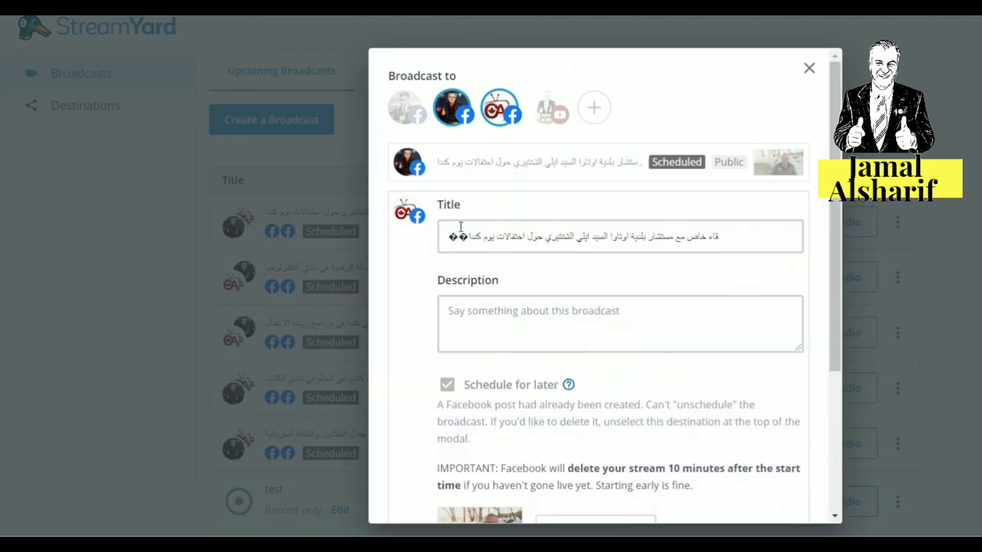
click(469, 237)
drag(469, 237, 438, 244)
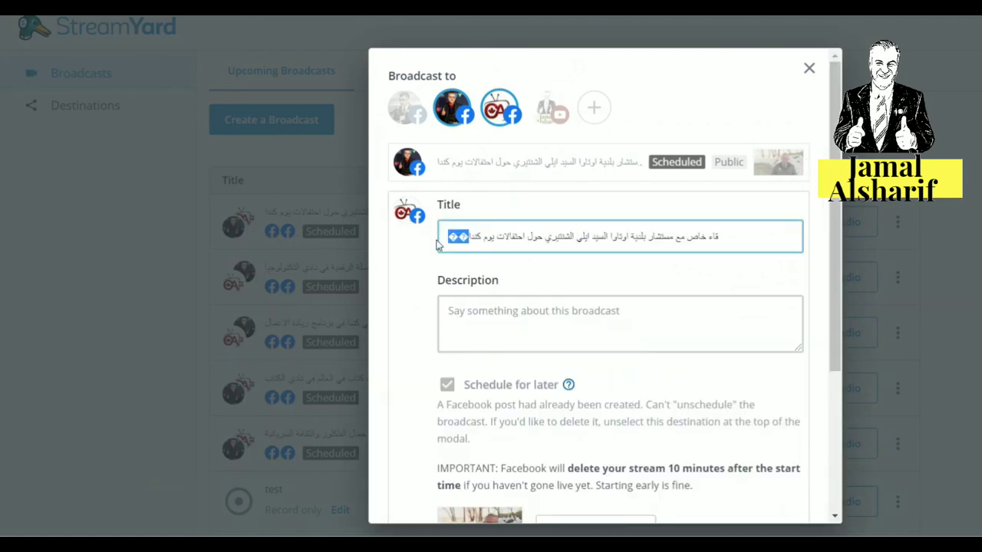
key(BackSpace)
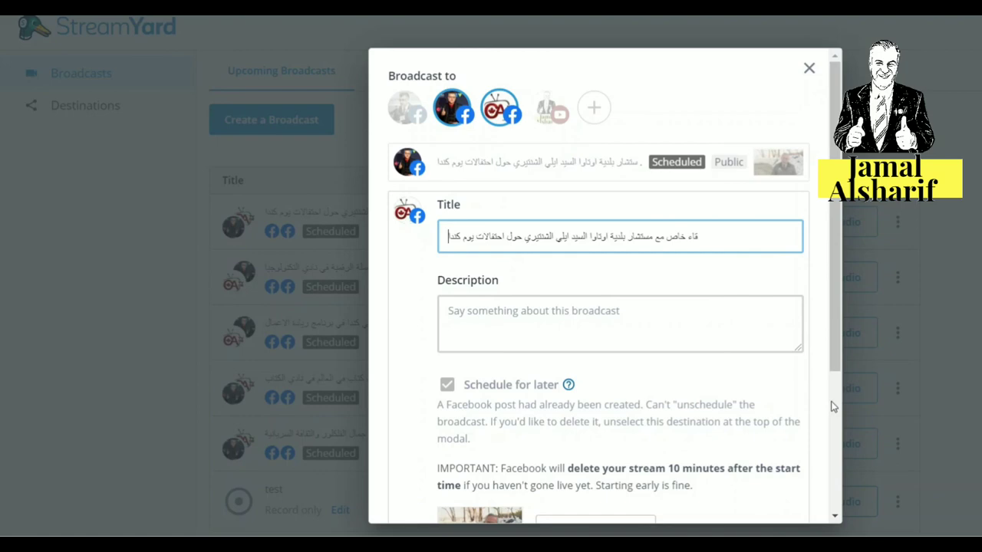
scroll(833, 407, down, 3)
click(686, 482)
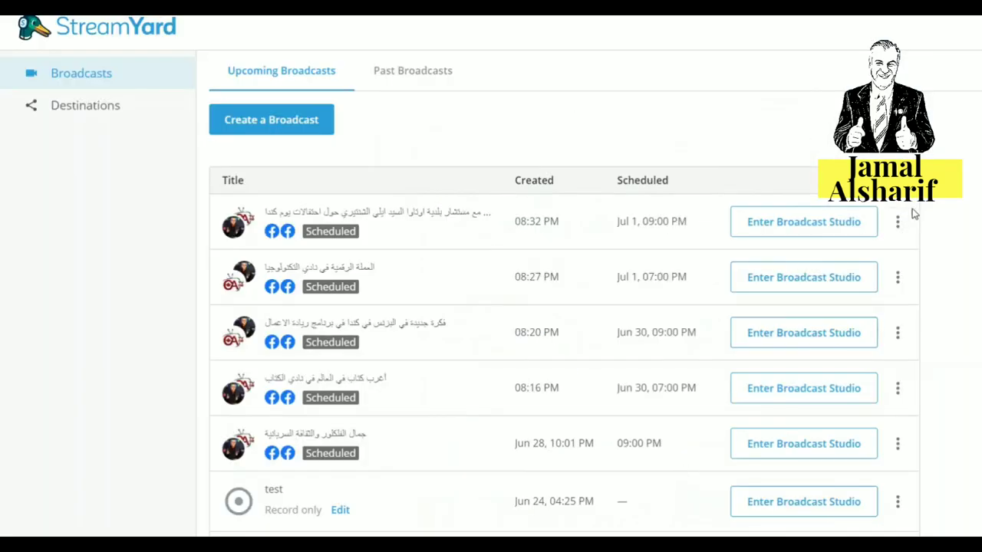
Step: Reopen the Jul 1, 09:00 PM broadcast for editing, check the titles of both Facebook destinations, and save it
click(897, 221)
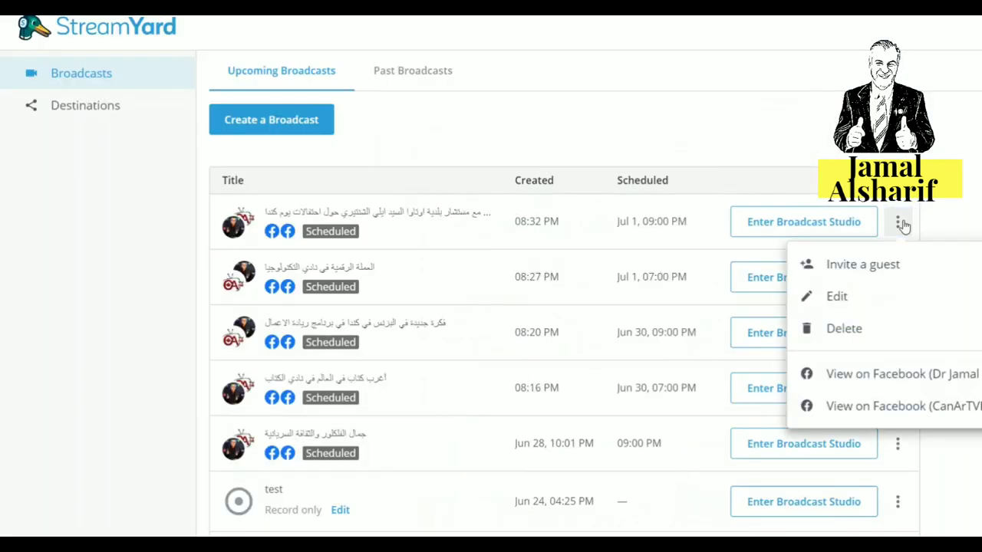
click(871, 297)
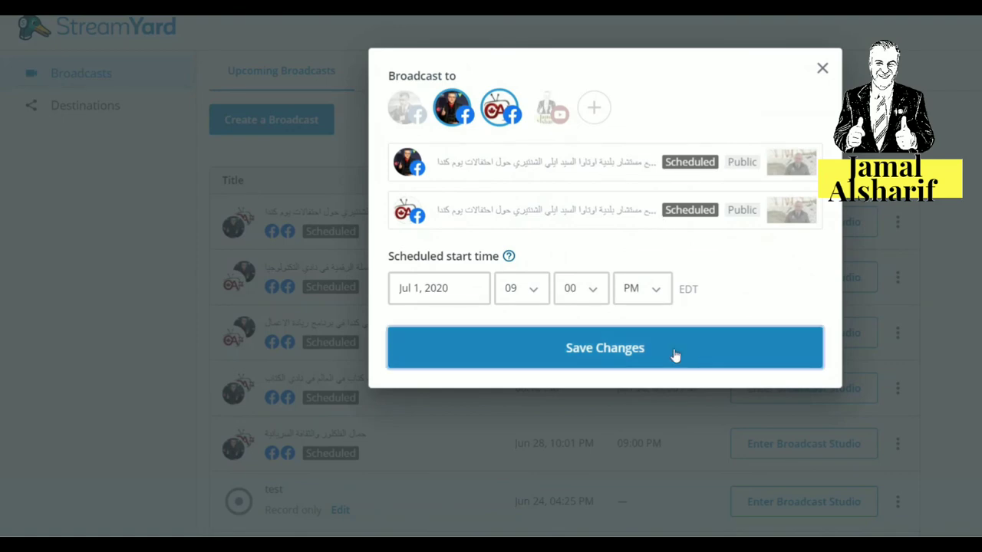
click(675, 355)
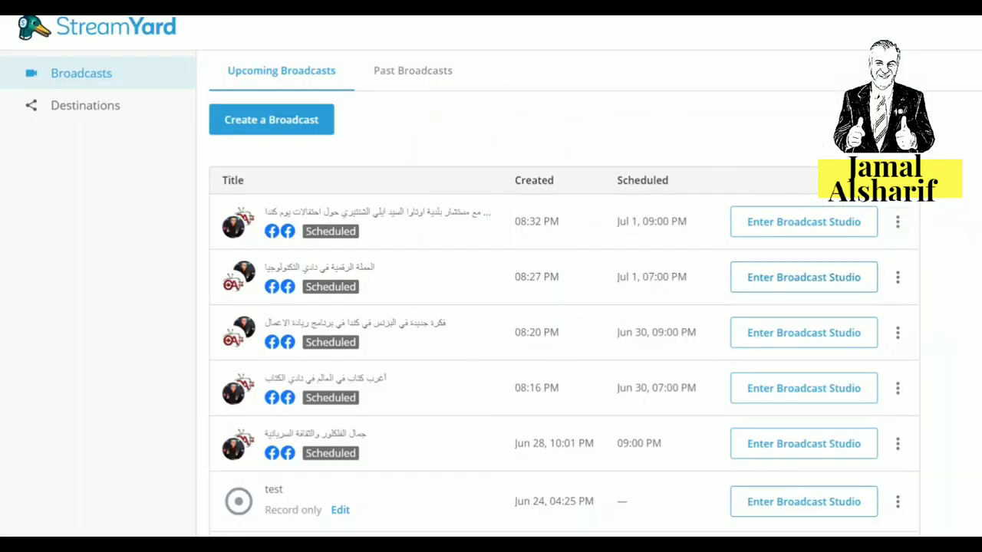